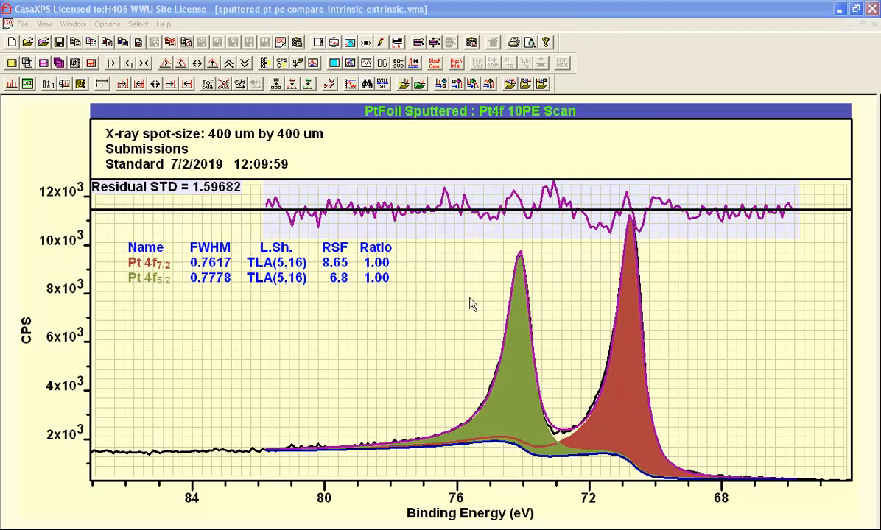
- Leave the PDF and switch to the lorentzian-centred-origin-offset-intensity-60+60.vms file window
key(alt+Tab)
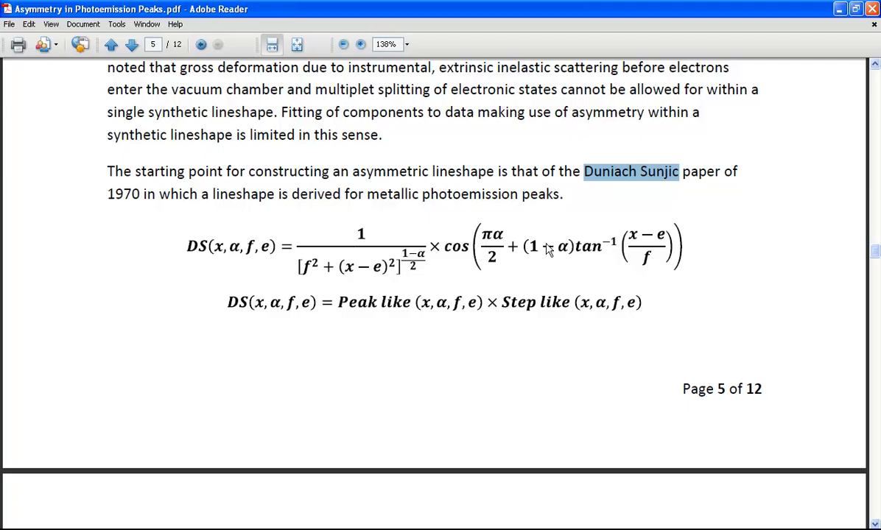
click(229, 529)
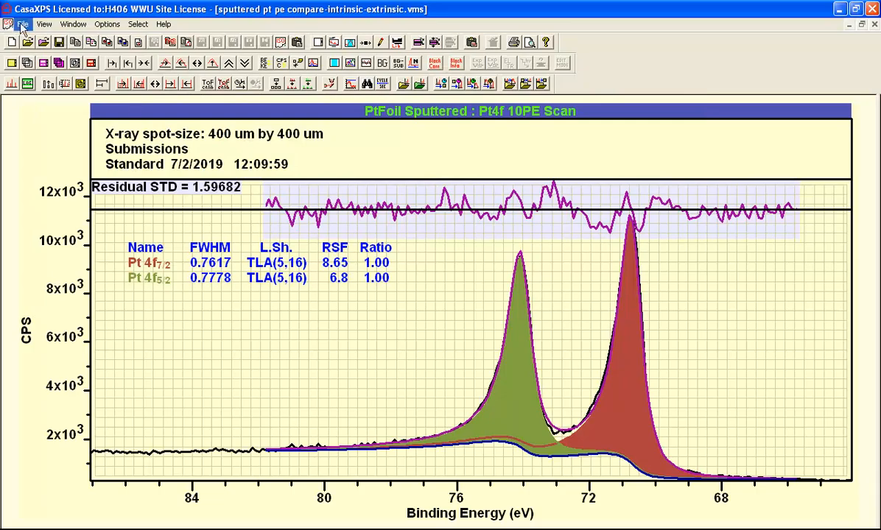
click(73, 24)
click(128, 115)
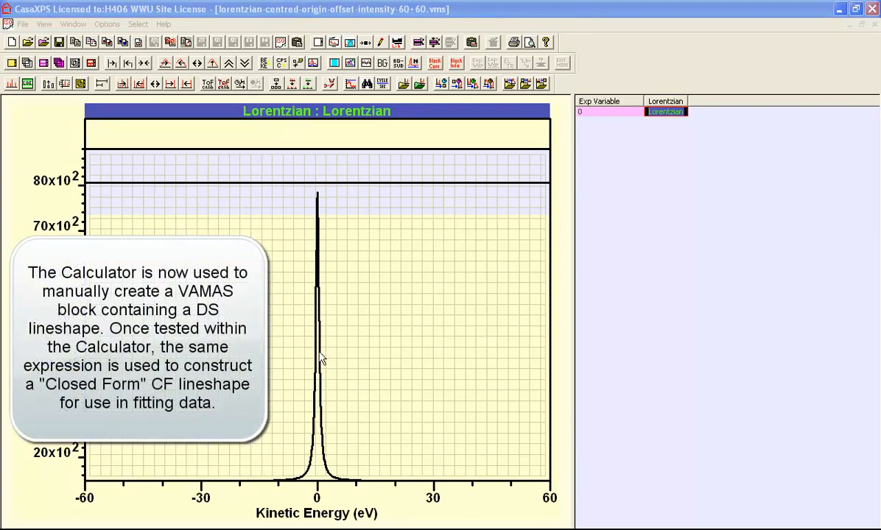
- Open the Spectrum Processing dialog and show its Calculator tab
click(362, 46)
drag(341, 90, 655, 152)
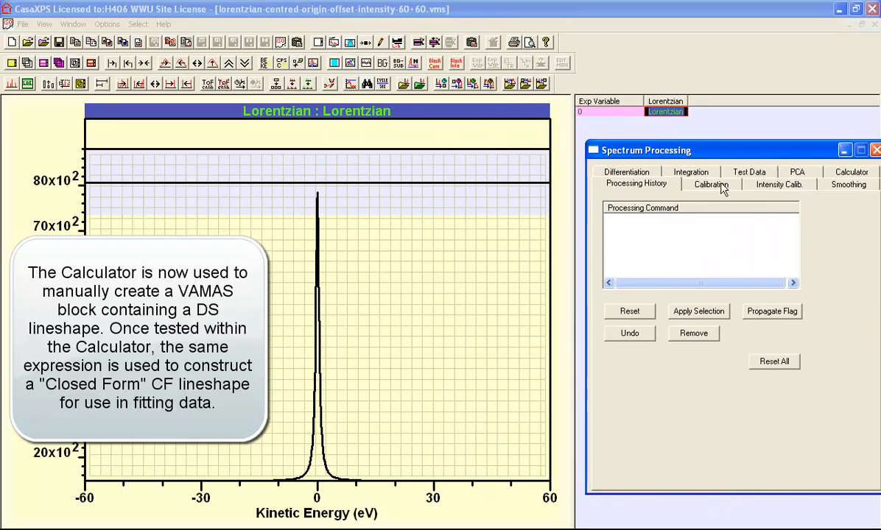
click(852, 171)
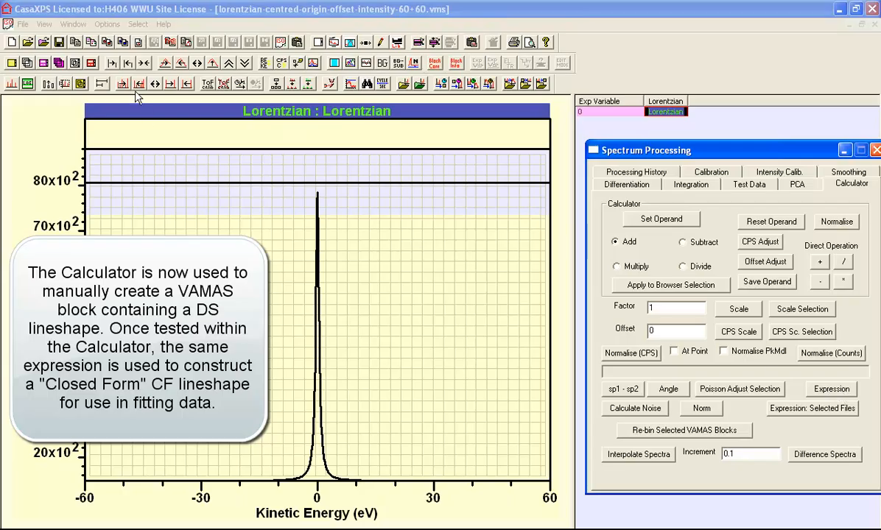
- Open the VAMAS file comments and select the alpha, term2, asyp2 and term1 definitions to copy them
click(45, 24)
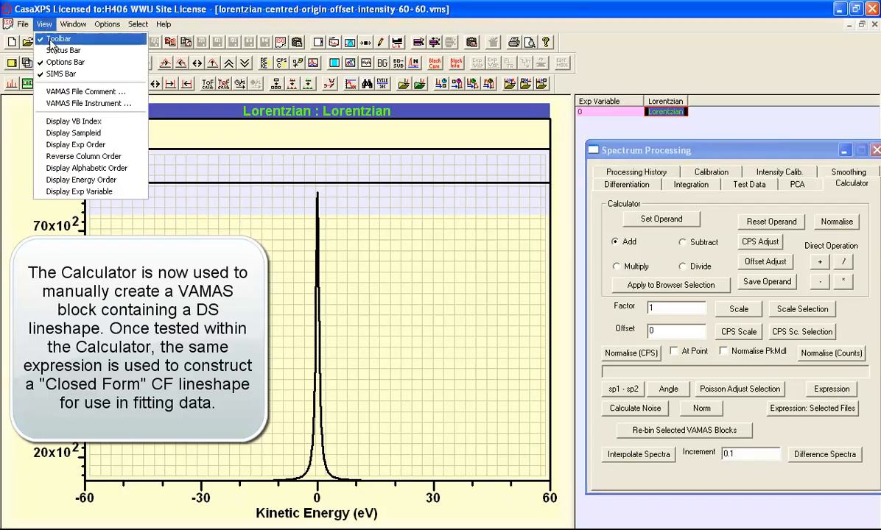
click(66, 92)
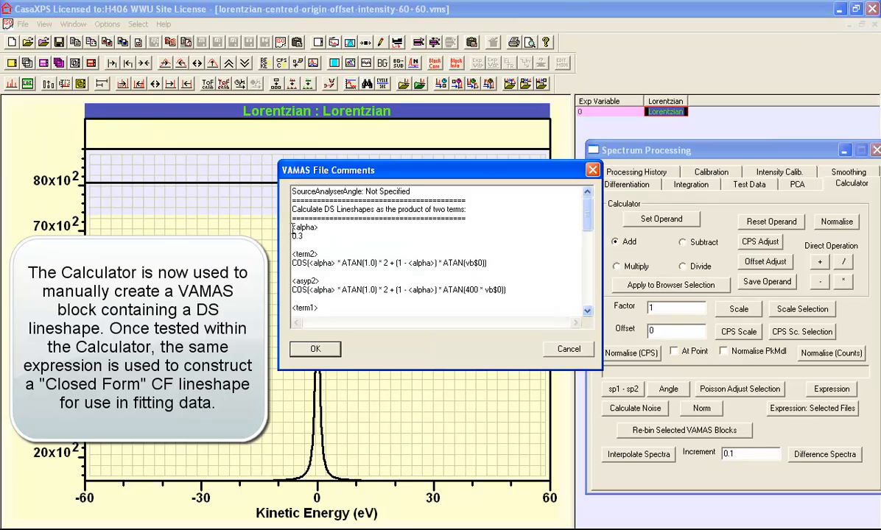
drag(293, 229, 420, 277)
key(ctrl+c)
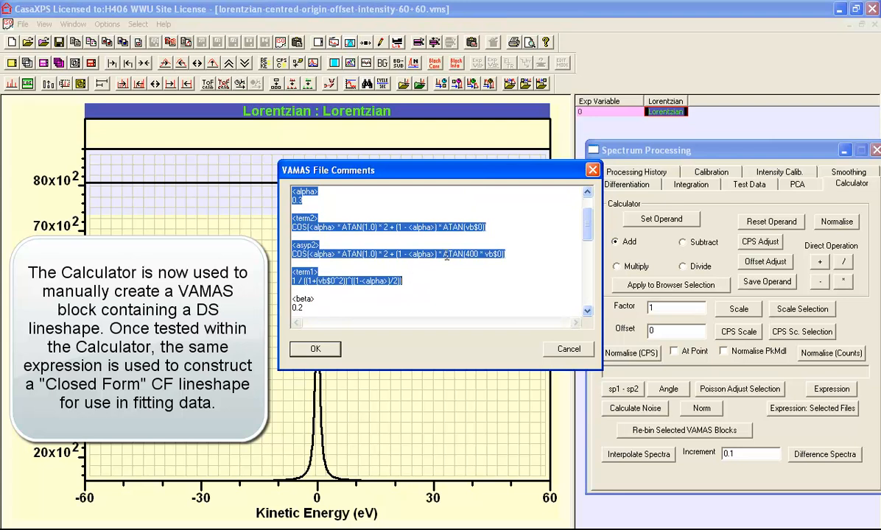
click(593, 170)
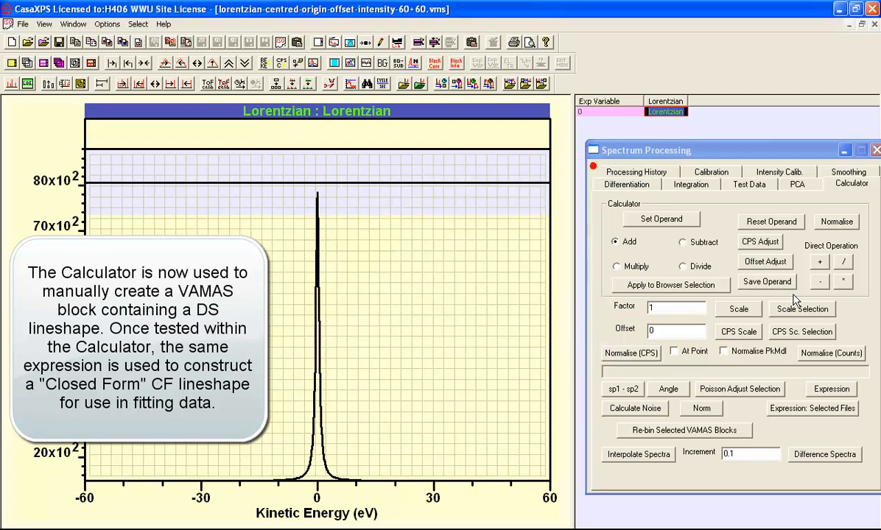
- Open the VAMAS Block Expression dialog and paste the copied definitions into it
click(826, 389)
click(436, 251)
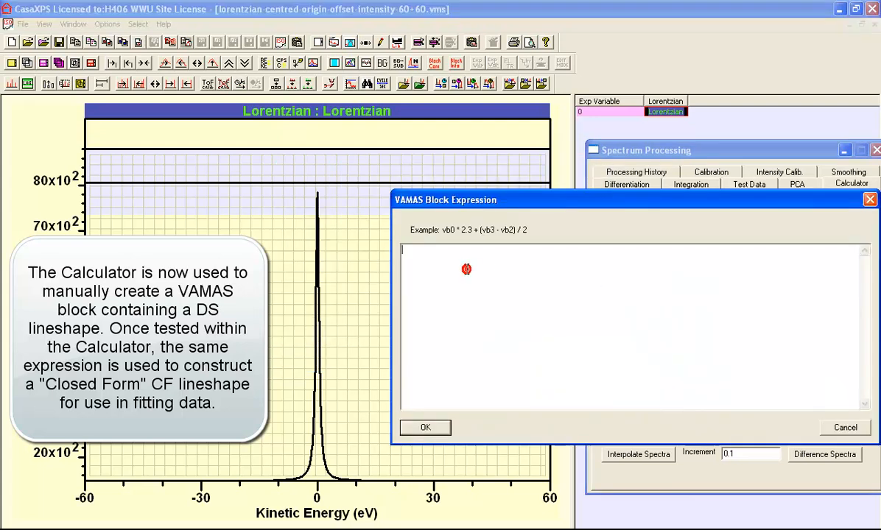
key(ctrl+v)
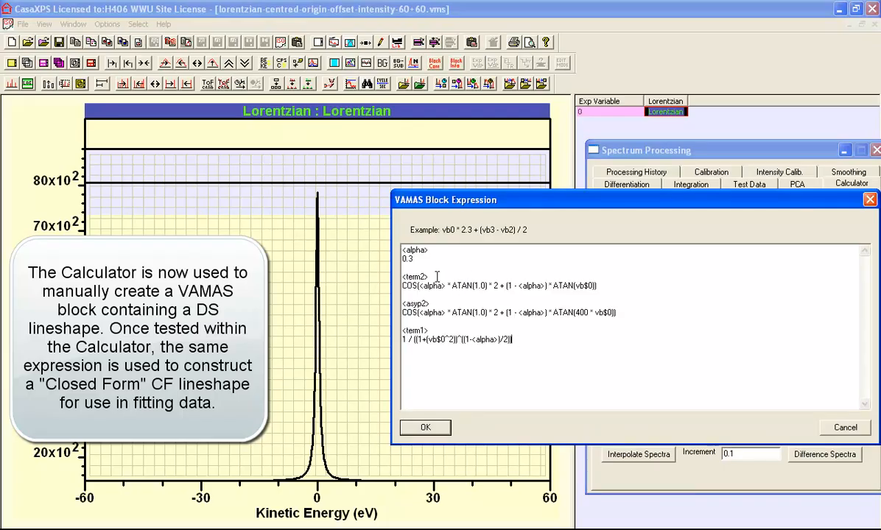
- Review the alpha, term2, asyp2 and term1 definitions in the expression text
drag(431, 252, 402, 252)
double_click(410, 257)
drag(443, 285, 593, 285)
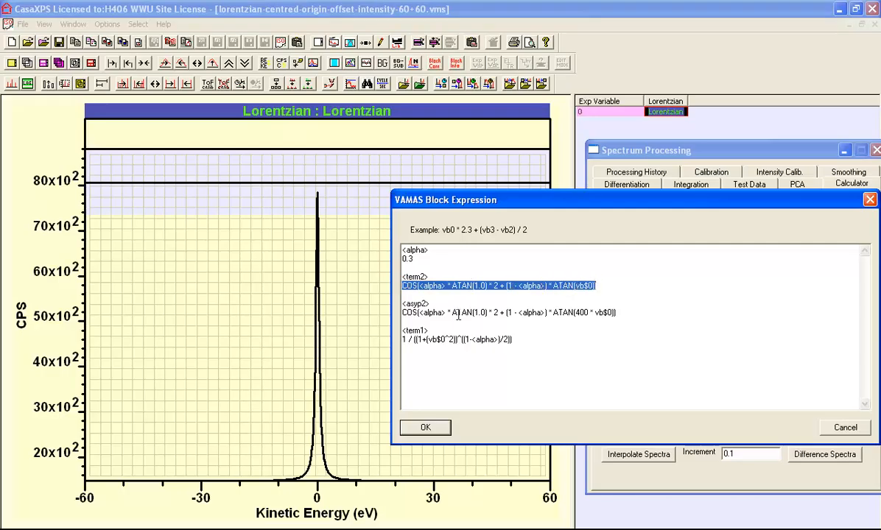
drag(402, 312, 624, 310)
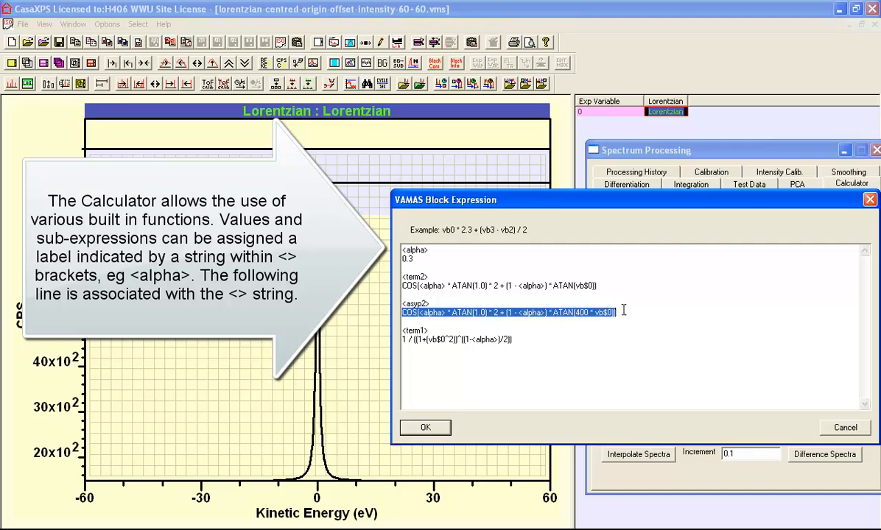
click(579, 312)
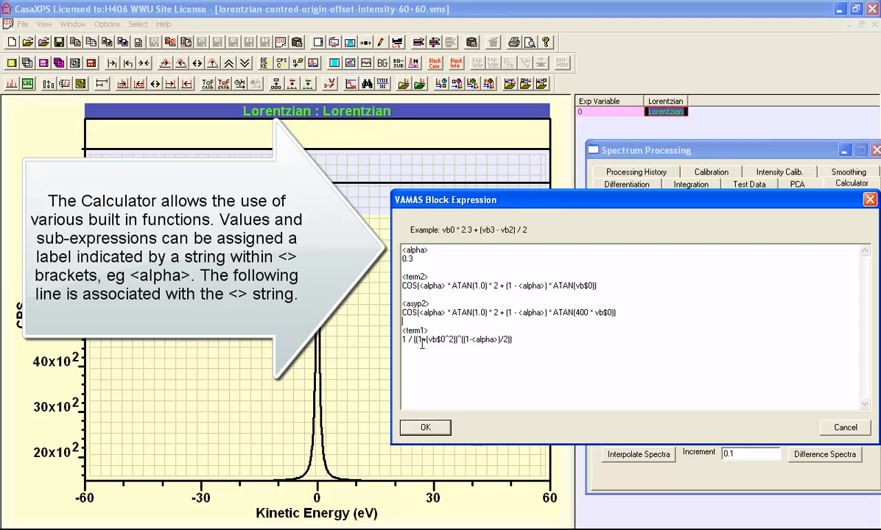
drag(517, 339, 397, 341)
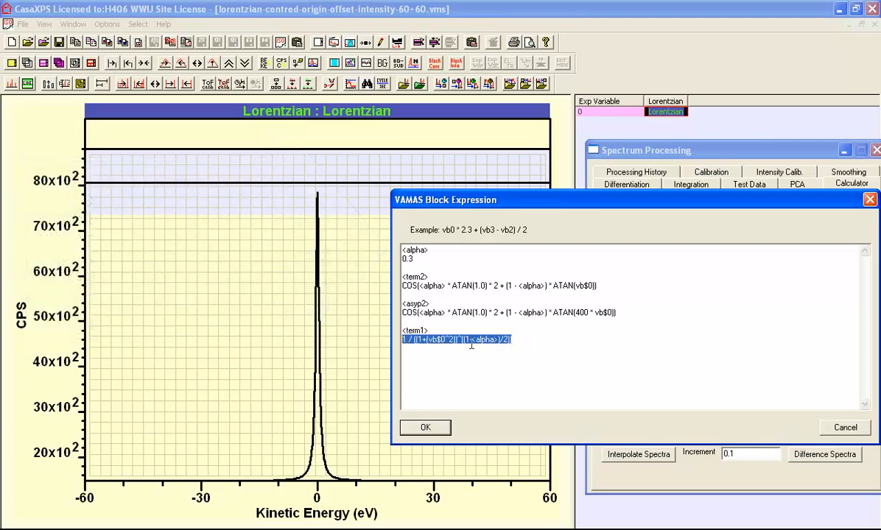
click(528, 340)
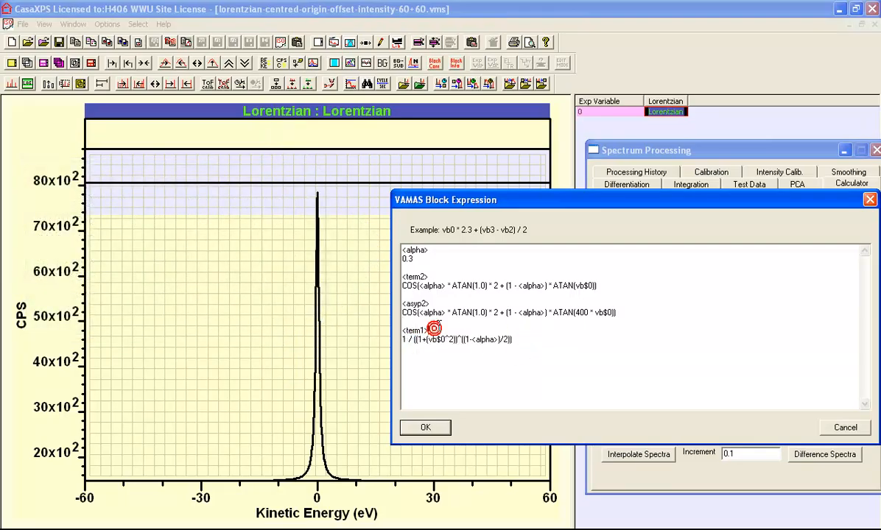
- Add a new expression line <term1> * <term2> below the definitions
drag(436, 330, 402, 331)
key(ctrl+c)
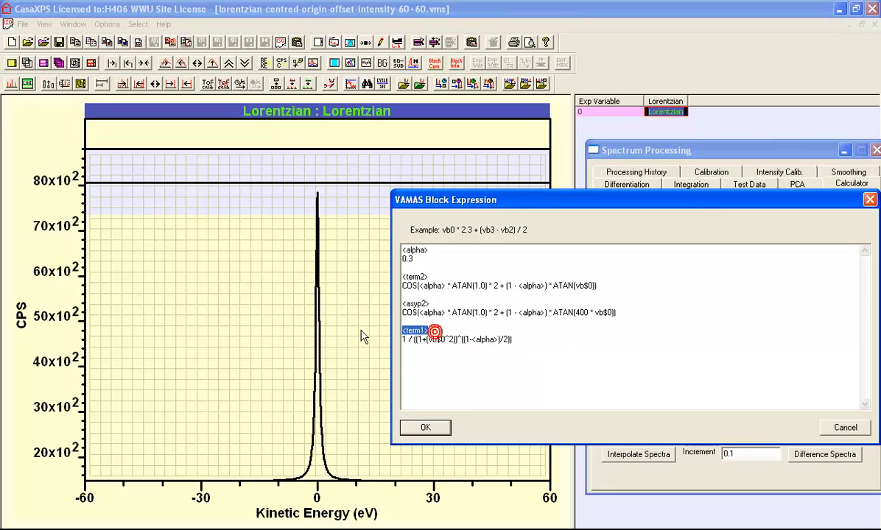
click(414, 366)
key(Return)
key(Return)
key(ctrl+v)
text(*)
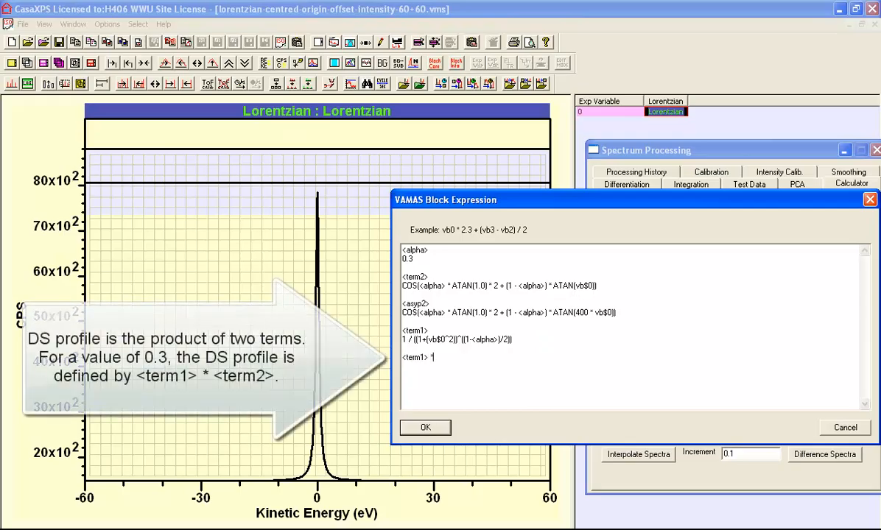
key(ctrl+v)
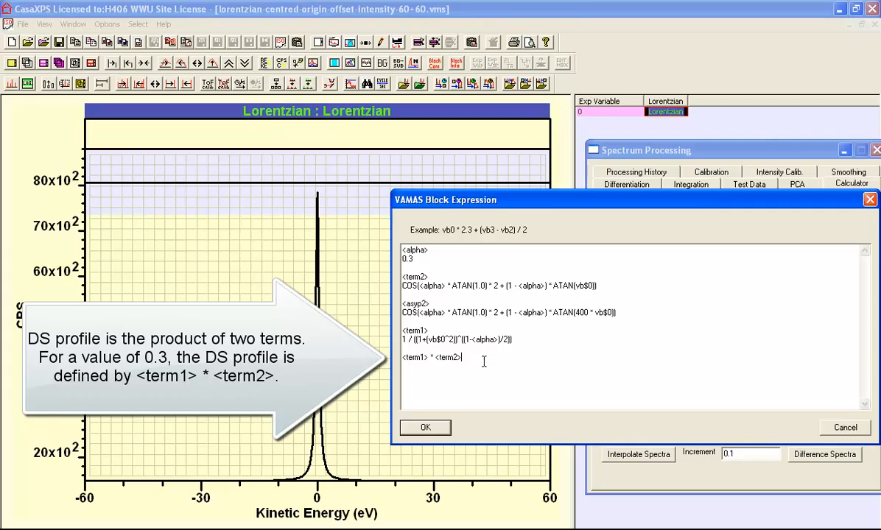
- Add separate expression lines <term1>, <term2> and <asyp2> beneath the product line
key(ctrl+v)
key(ctrl+v)
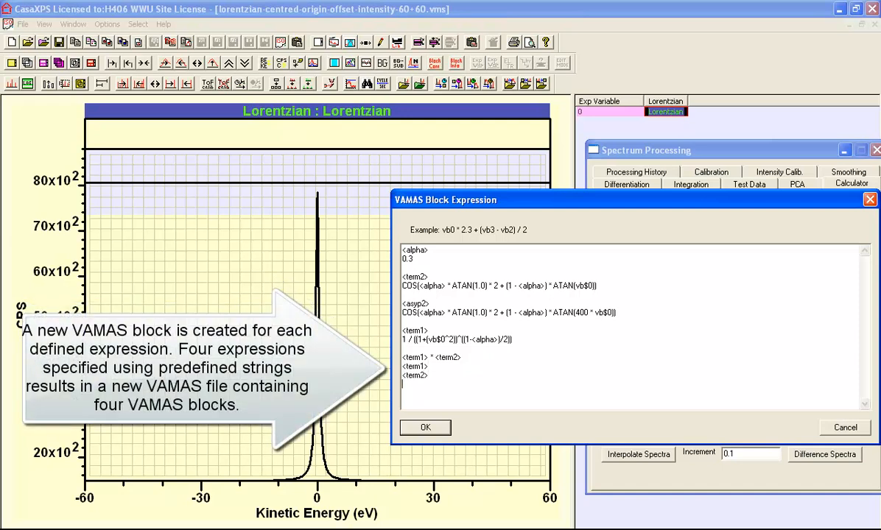
double_click(415, 304)
key(ctrl+c)
click(415, 385)
key(ctrl+v)
- Apply the expressions to generate the new VAMAS blocks
double_click(414, 250)
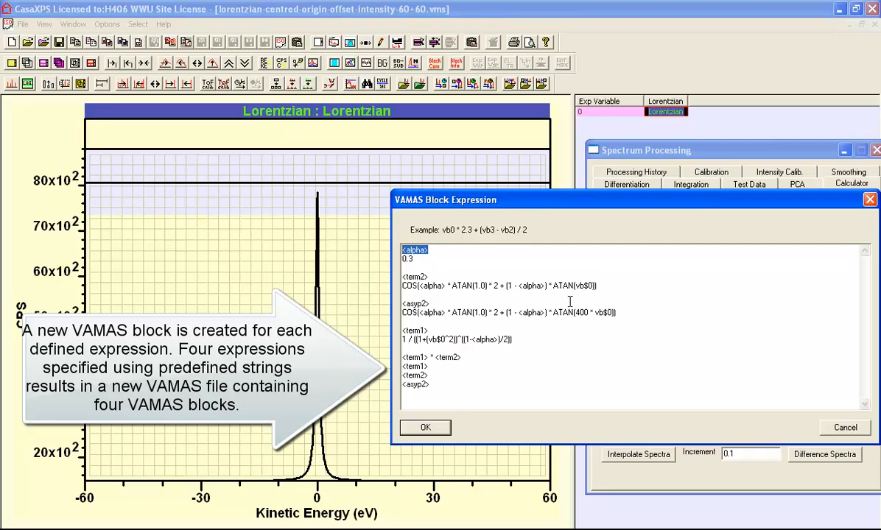
drag(575, 285, 591, 282)
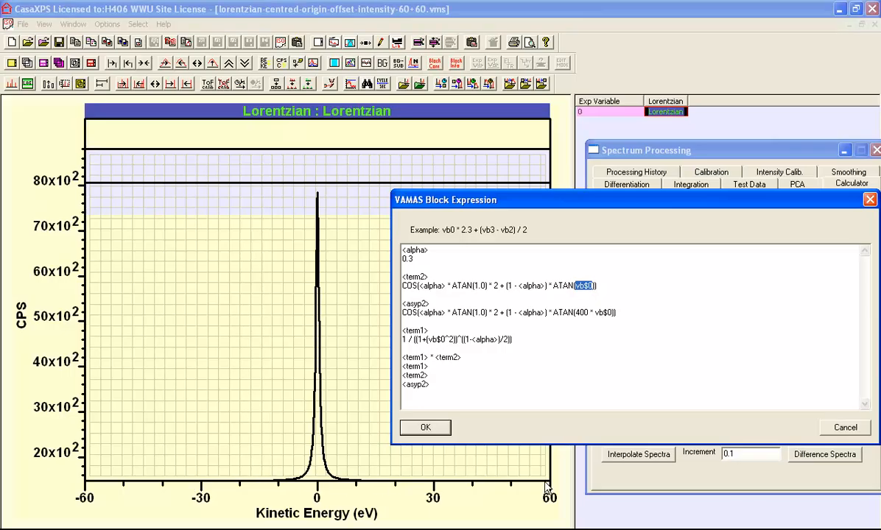
click(413, 321)
drag(463, 356, 402, 358)
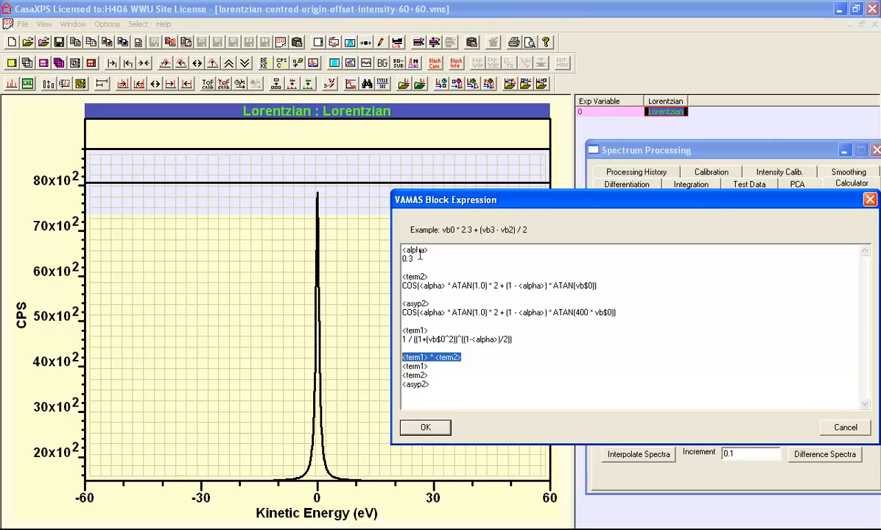
drag(403, 251, 429, 250)
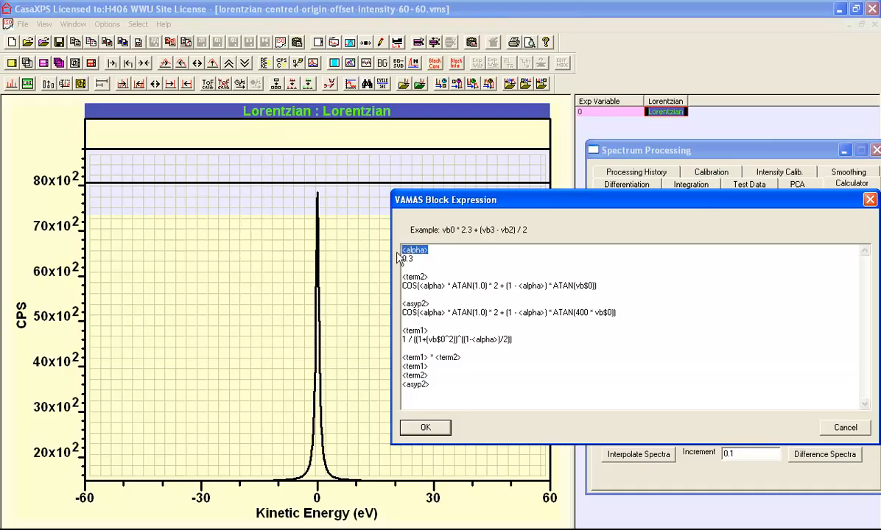
click(426, 427)
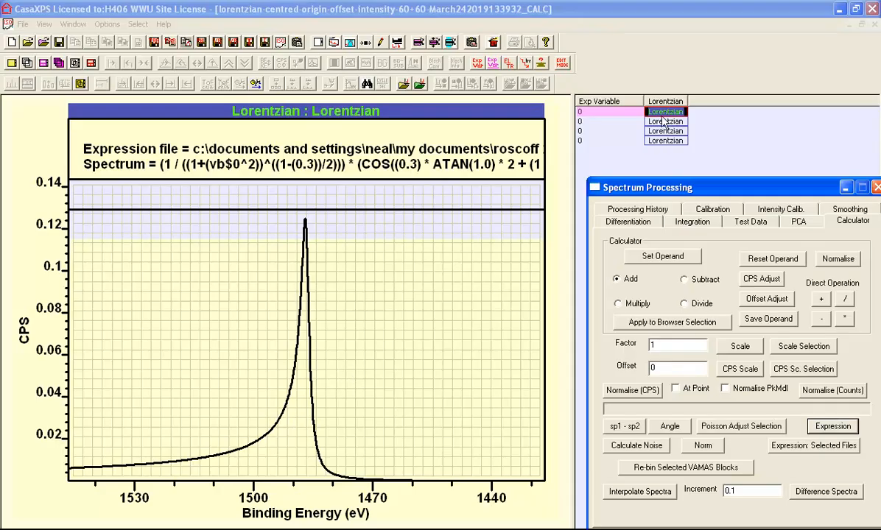
- Overlay the second, third and fourth calculated blocks in the spectrum display
click(624, 121)
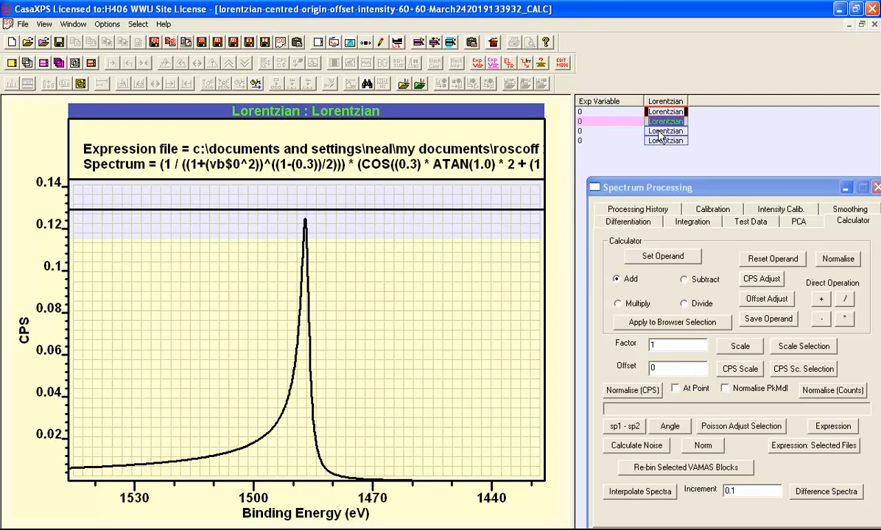
shift+click(659, 131)
click(27, 63)
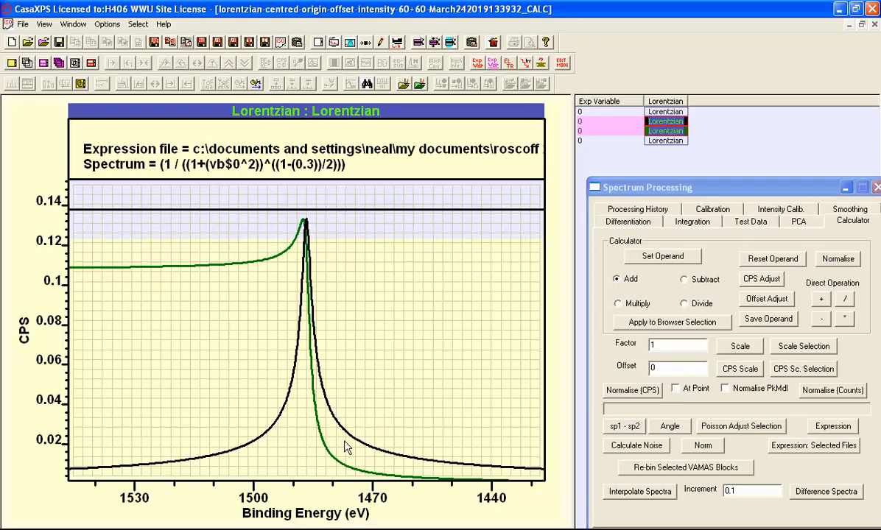
ctrl+click(664, 142)
click(30, 65)
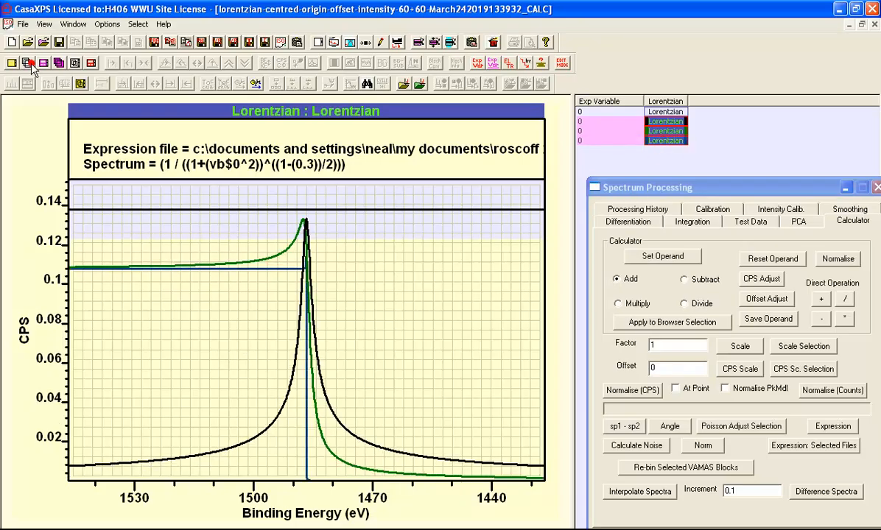
- Zoom into the overlaid curves near their flat tails, then display the first calculated block alone
drag(351, 322, 18, 202)
click(111, 246)
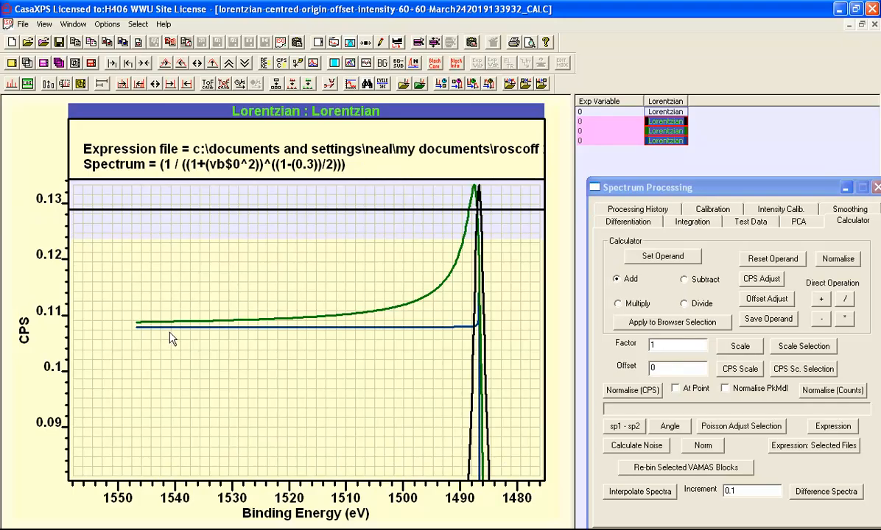
click(651, 112)
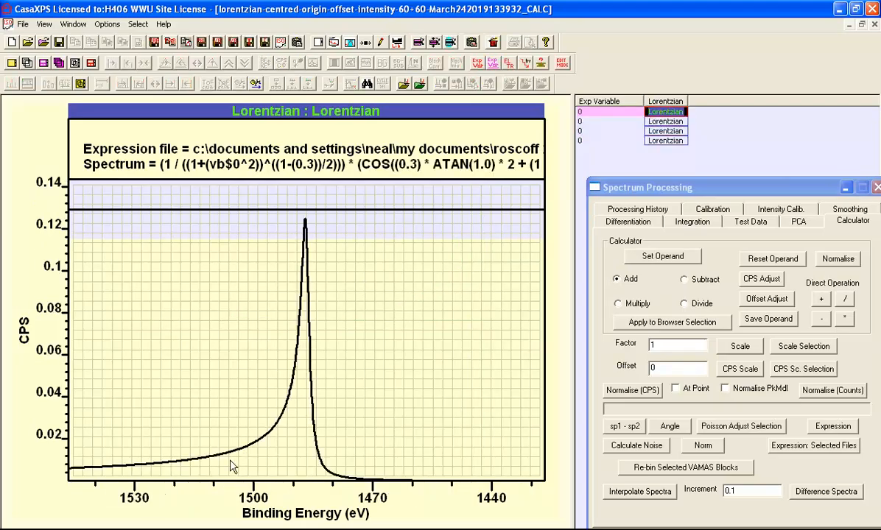